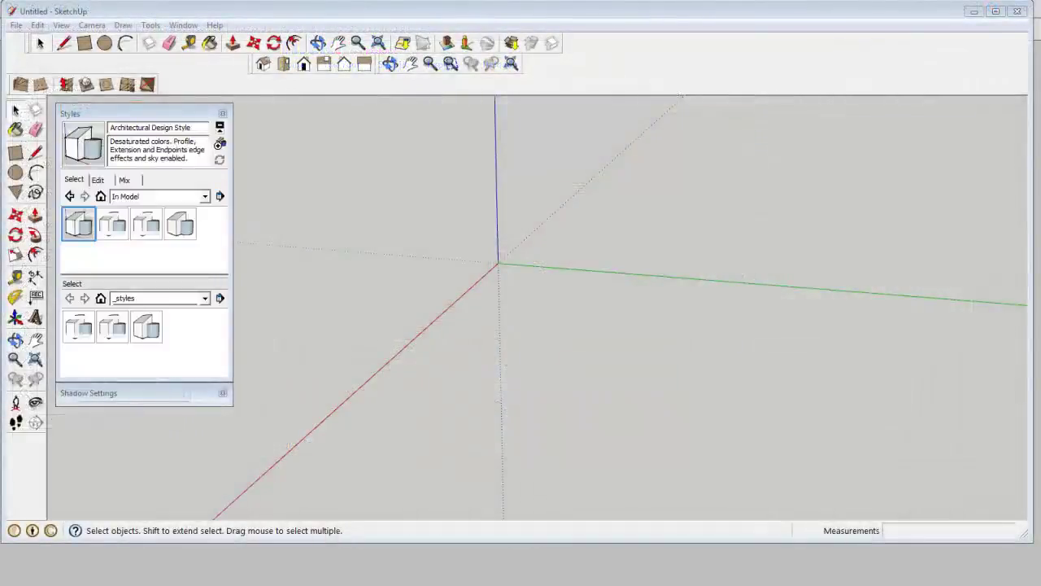
# Step: Draw a circle on the ground at the origin along the green axis
pyautogui.click(15, 172)
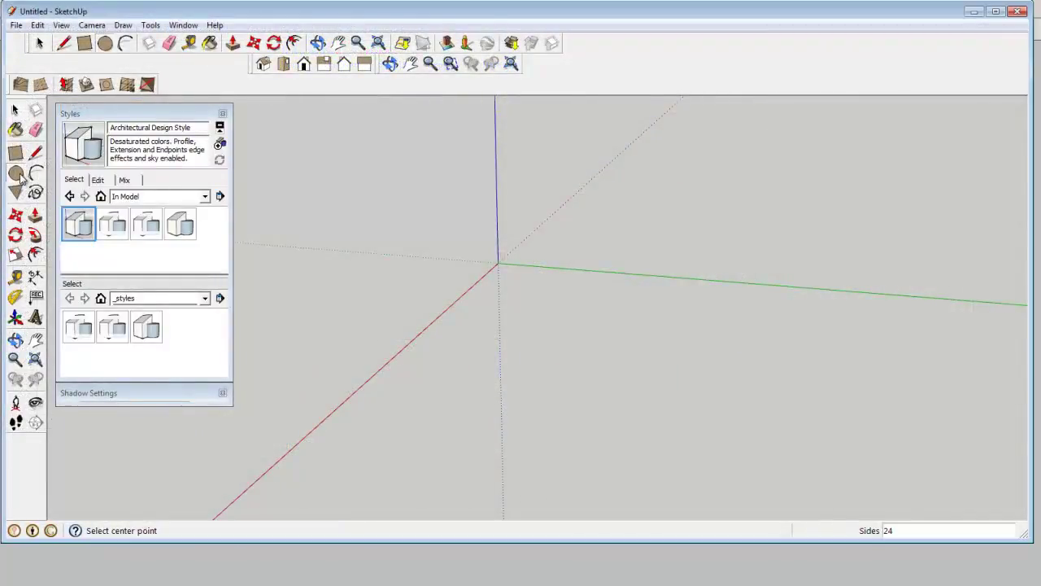
pyautogui.click(576, 269)
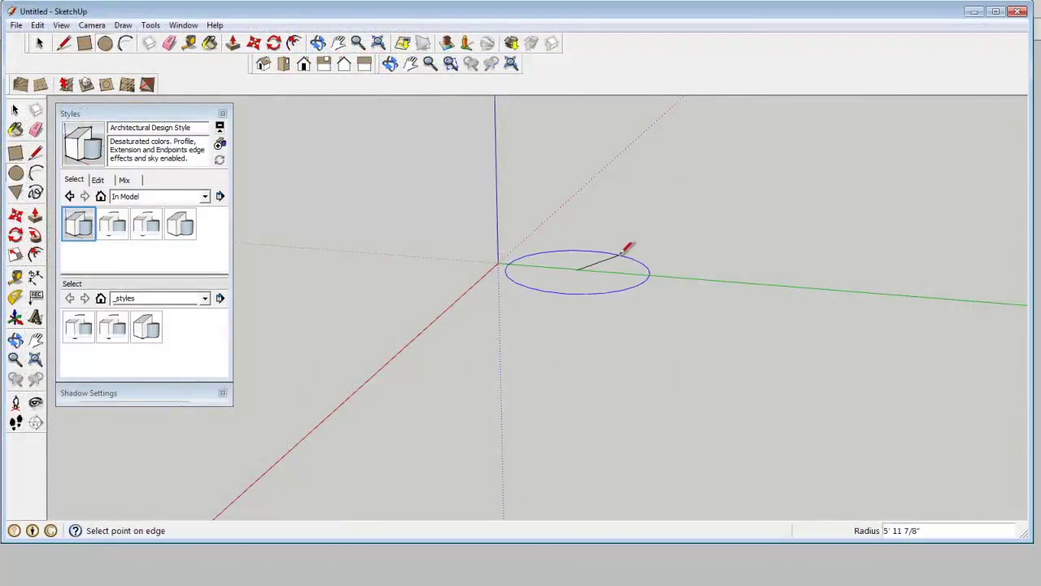
pyautogui.click(628, 270)
pyautogui.moveTo(629, 270); pyautogui.dragTo(529, 298, button='middle')
# Step: Push/Pull the circle up into a tall cylinder, adjusting its height twice
pyautogui.click(35, 215)
pyautogui.moveTo(561, 260); pyautogui.dragTo(542, 386, button='middle')
pyautogui.moveTo(542, 385); pyautogui.dragTo(544, 221)
pyautogui.moveTo(544, 221); pyautogui.dragTo(599, 323, button='middle')
pyautogui.moveTo(561, 181); pyautogui.dragTo(571, 179)
pyautogui.moveTo(572, 179); pyautogui.dragTo(586, 434, button='middle')
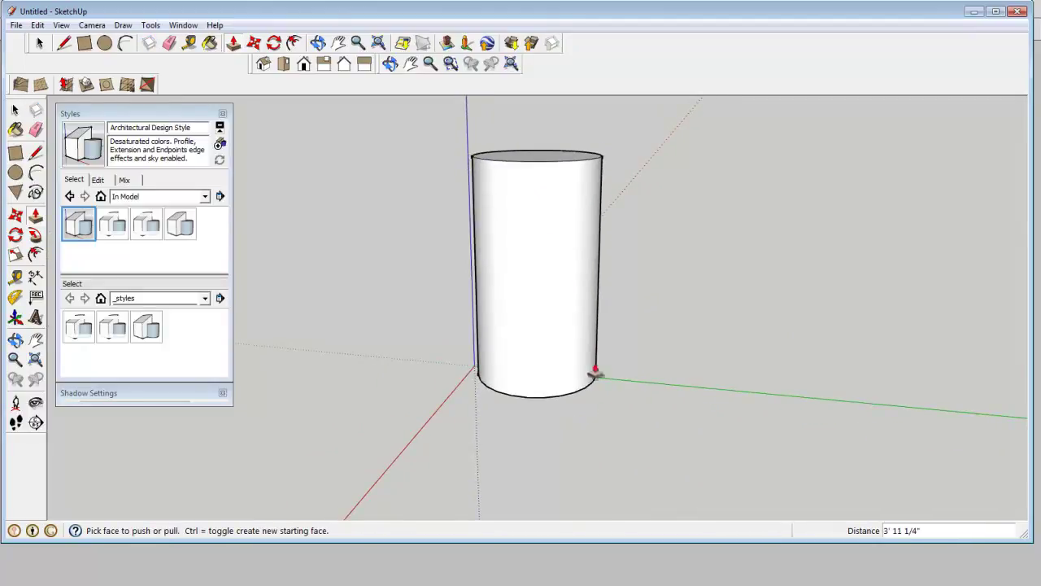
pyautogui.moveTo(588, 353); pyautogui.dragTo(560, 190, button='middle')
pyautogui.moveTo(560, 190); pyautogui.dragTo(567, 171)
pyautogui.press('space')
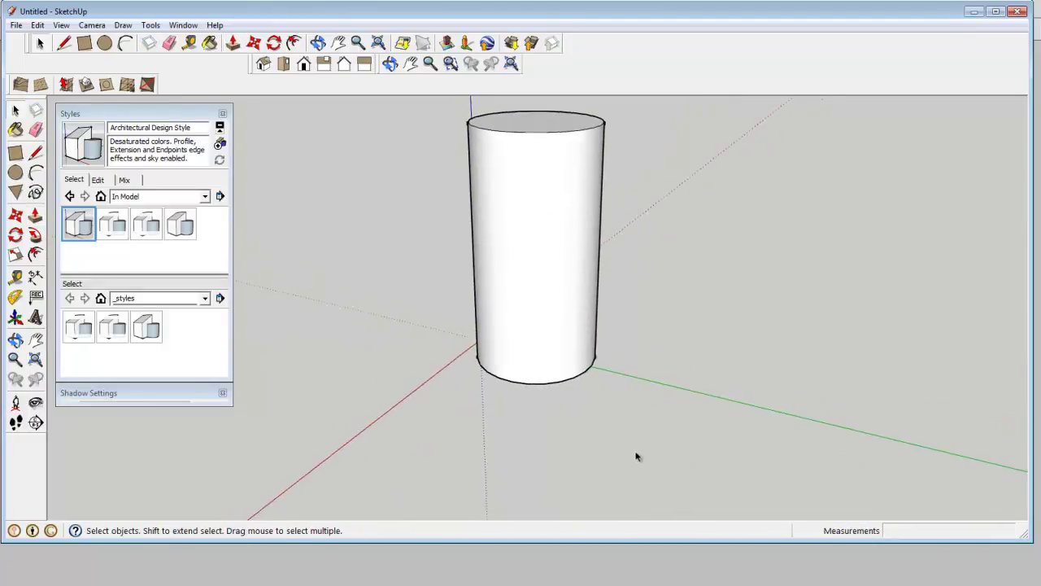
# Step: Select the entire cylinder with its edges and group it as one object
pyautogui.scroll(5, 530, 356)
pyautogui.scroll(-5, 530, 357)
pyautogui.scroll(1, 444, 393)
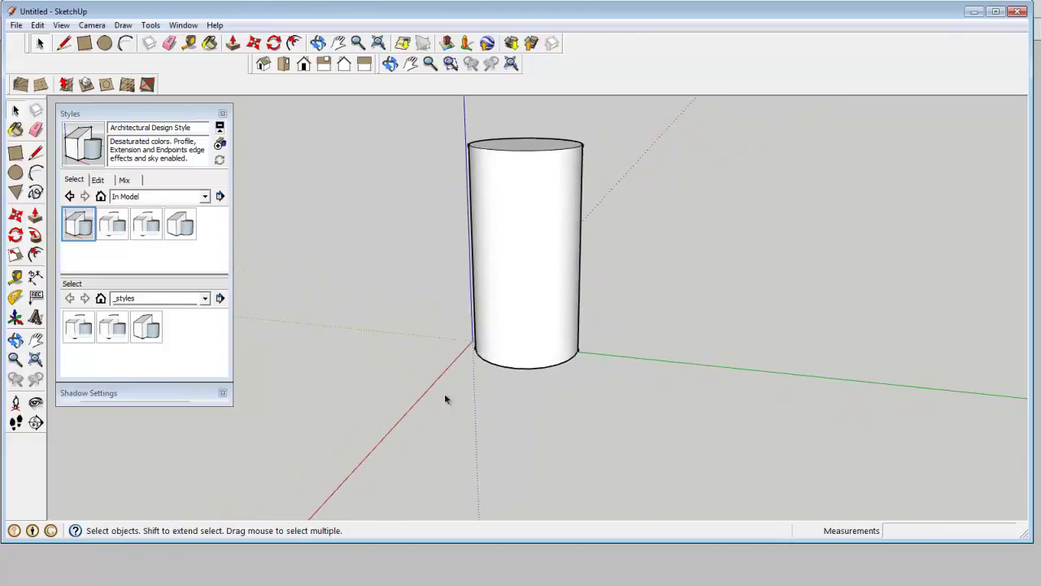
pyautogui.doubleClick(560, 295)
pyautogui.click(550, 317)
pyautogui.doubleClick(549, 320)
pyautogui.hotkey('ctrl', 'g')
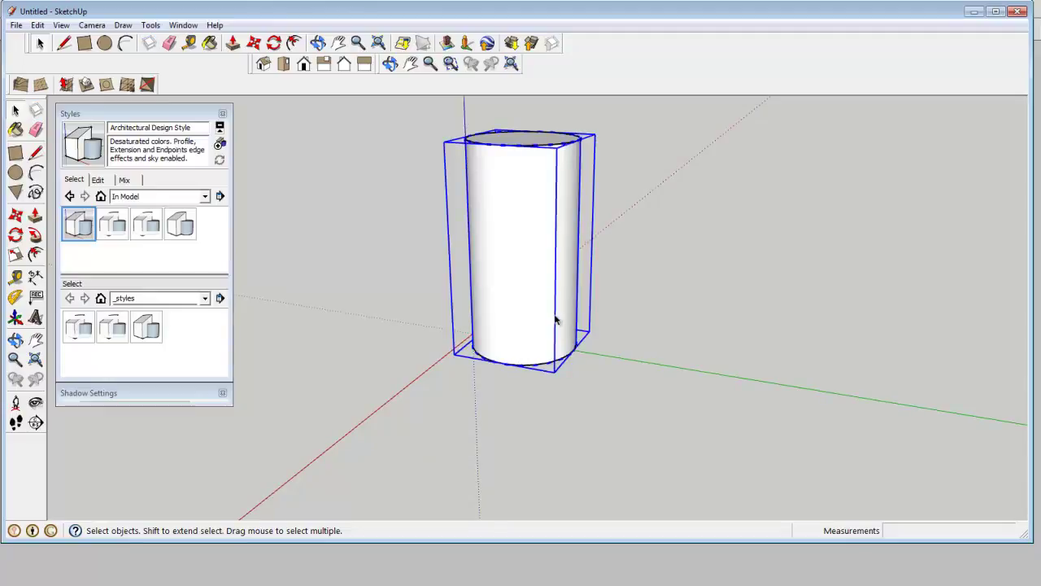
# Step: Copy the cylinder twice to the right with Move, making three cylinders
pyautogui.press('m')
pyautogui.click(494, 361)
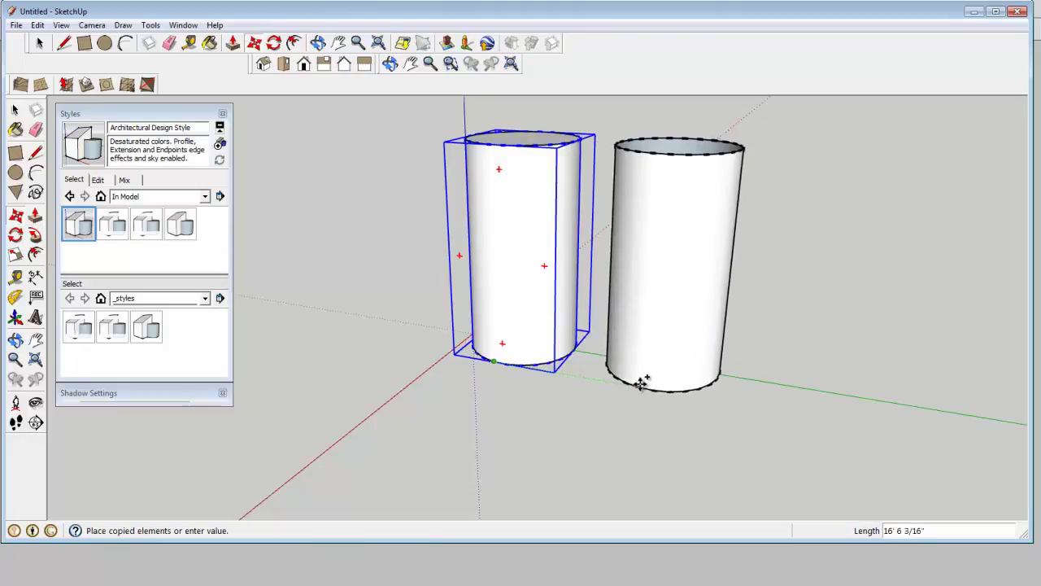
pyautogui.click(641, 381)
pyautogui.click(656, 391)
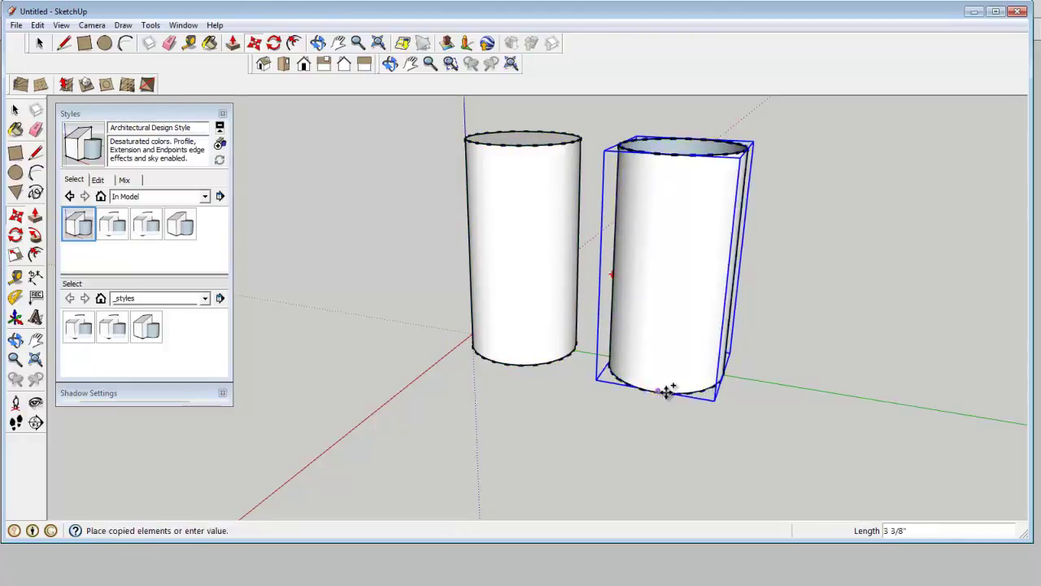
pyautogui.click(822, 416)
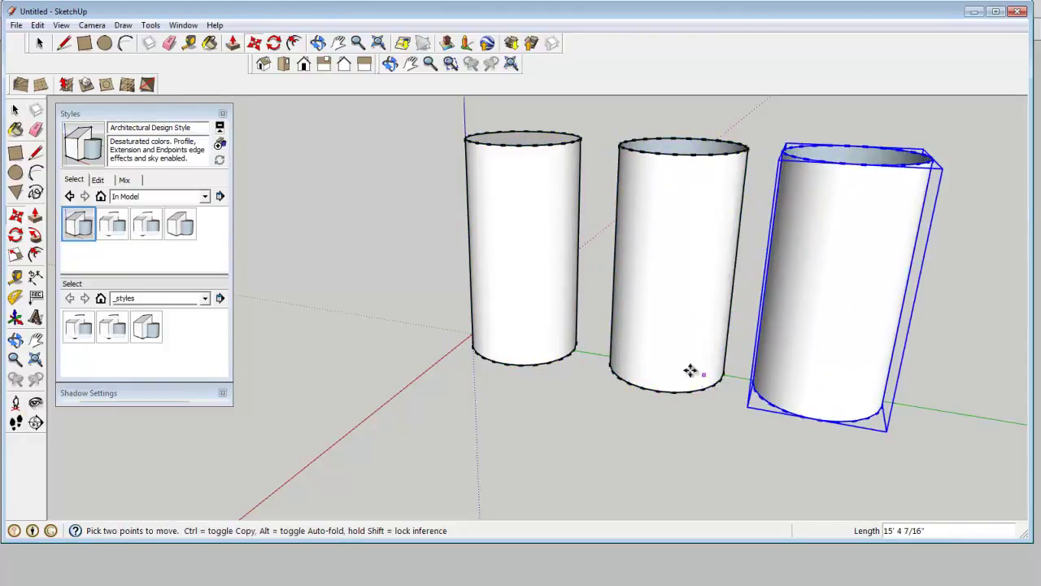
pyautogui.press('space')
# Step: Move the middle cylinder closer to the first so the three form a tight row
pyautogui.click(648, 353)
pyautogui.press('m')
pyautogui.click(659, 389)
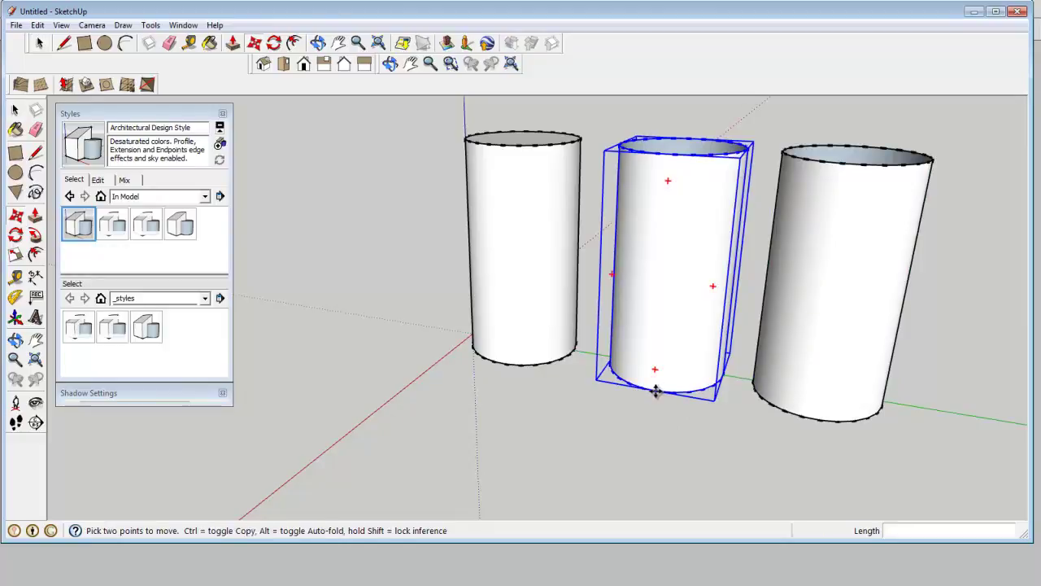
pyautogui.click(632, 383)
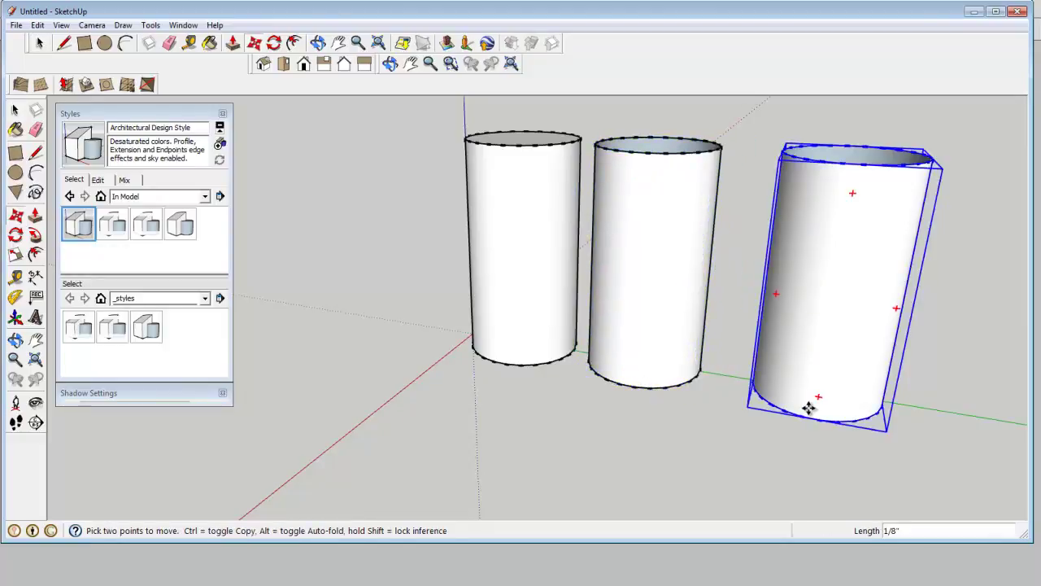
pyautogui.click(806, 409)
pyautogui.press('Escape')
pyautogui.press('space')
pyautogui.click(737, 437)
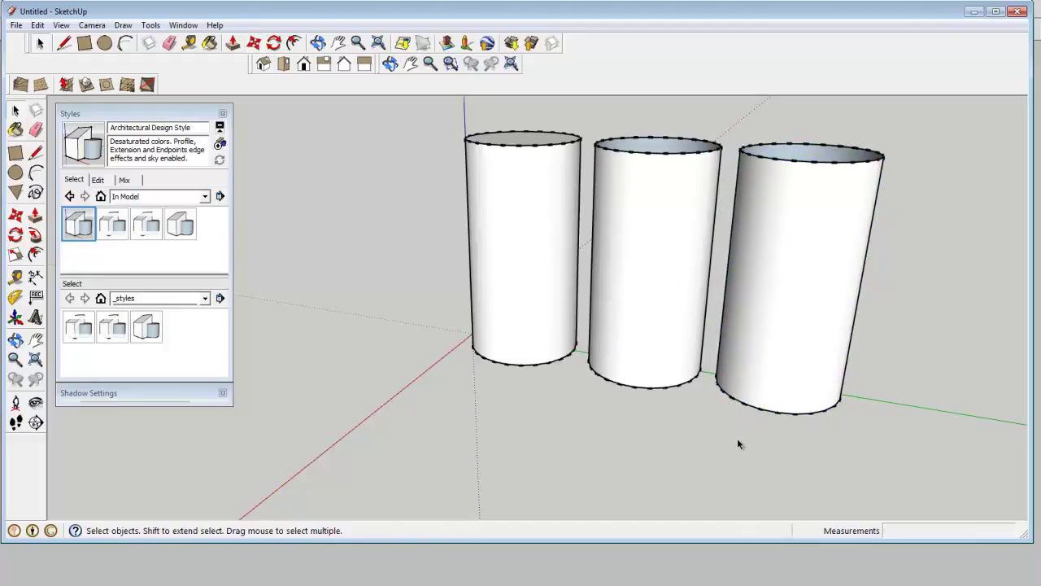
# Step: Draw a rectangle on the ground beside the cylinders
pyautogui.moveTo(722, 450); pyautogui.dragTo(720, 444, button='middle')
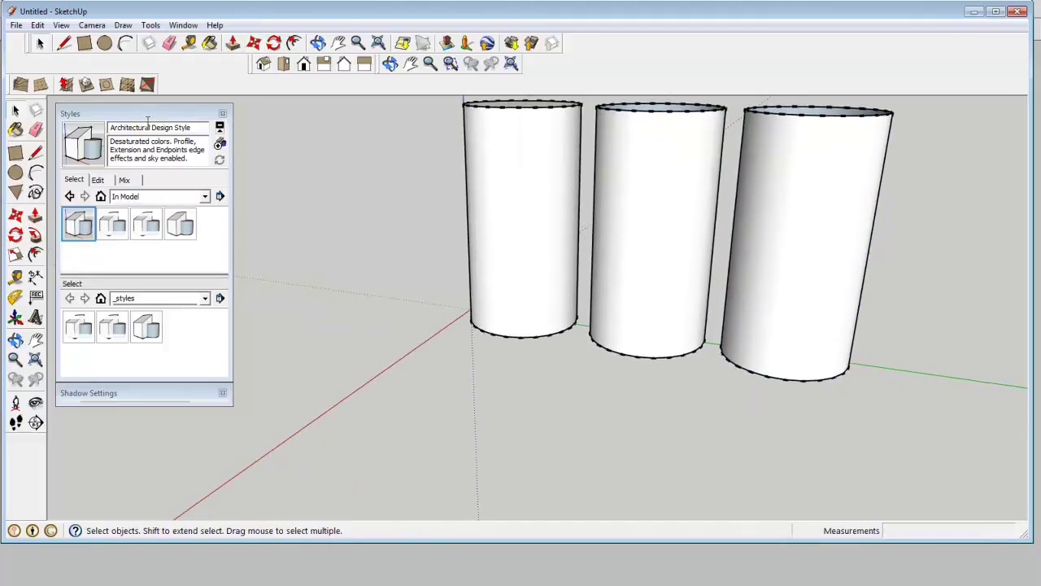
pyautogui.click(88, 47)
pyautogui.moveTo(650, 456); pyautogui.dragTo(551, 365, button='middle')
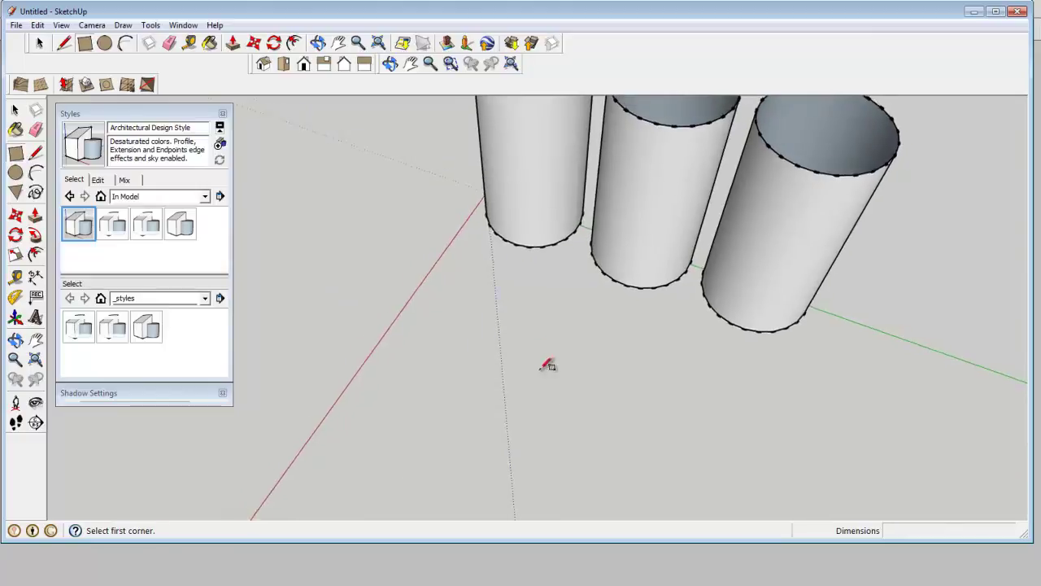
pyautogui.click(438, 266)
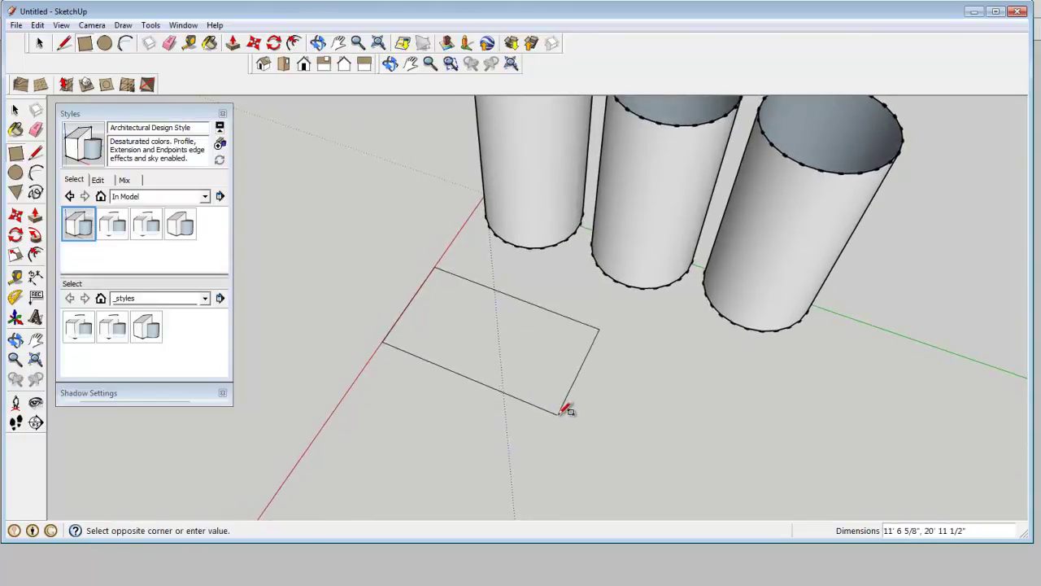
pyautogui.click(566, 411)
pyautogui.moveTo(567, 412); pyautogui.dragTo(542, 407, button='middle')
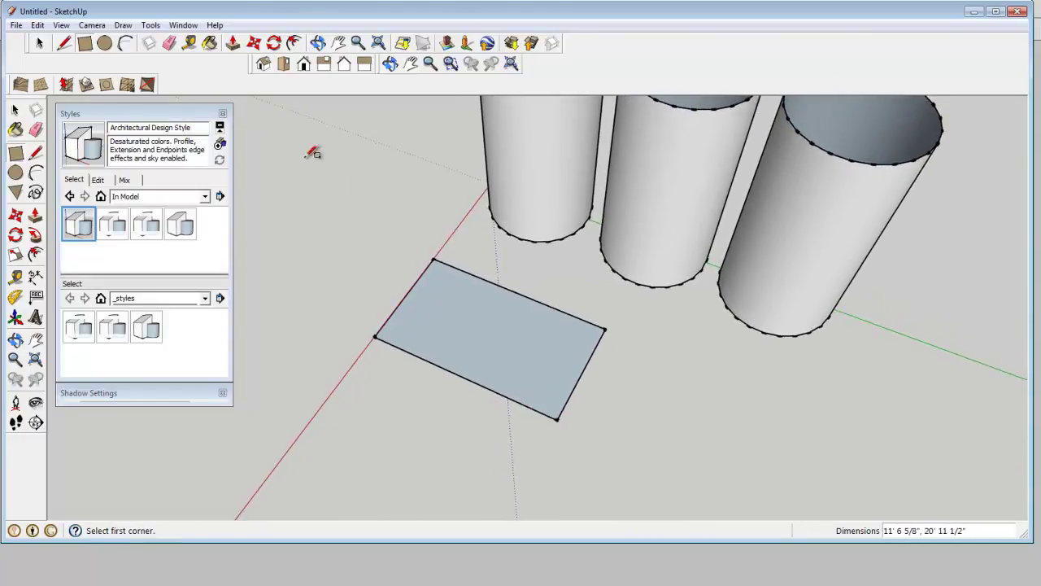
# Step: Push/Pull the rectangle into a box, then adjust its front, top and side faces
pyautogui.press('p')
pyautogui.click(548, 380)
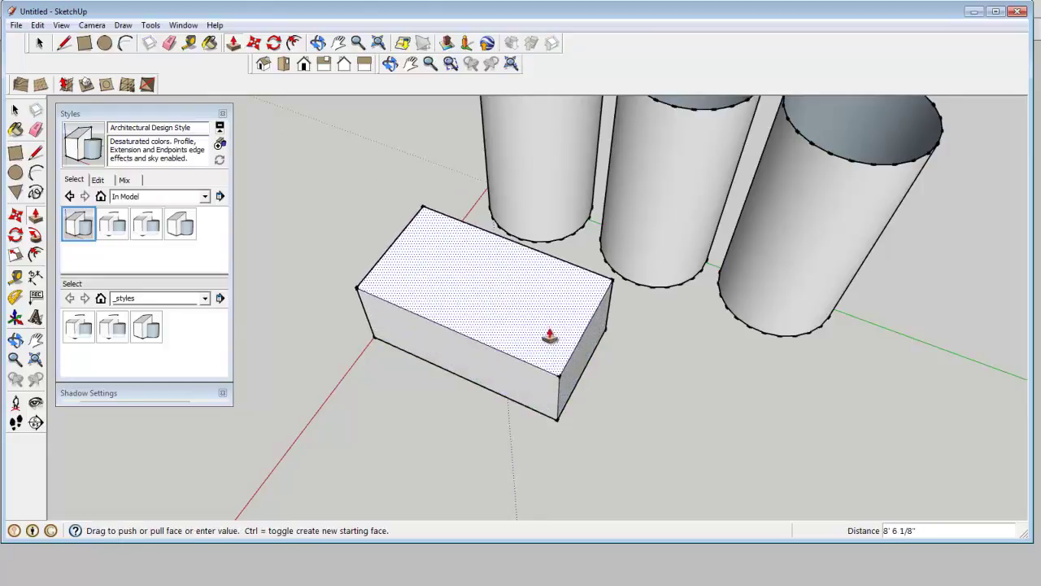
pyautogui.click(553, 339)
pyautogui.moveTo(586, 417); pyautogui.dragTo(599, 349, button='middle')
pyautogui.moveTo(512, 360); pyautogui.dragTo(597, 382, button='middle')
pyautogui.click(568, 346)
pyautogui.click(549, 349)
pyautogui.click(529, 296)
pyautogui.click(530, 296)
pyautogui.moveTo(529, 297); pyautogui.dragTo(496, 296, button='middle')
pyautogui.click(490, 242)
pyautogui.click(496, 296)
pyautogui.scroll(3, 539, 326)
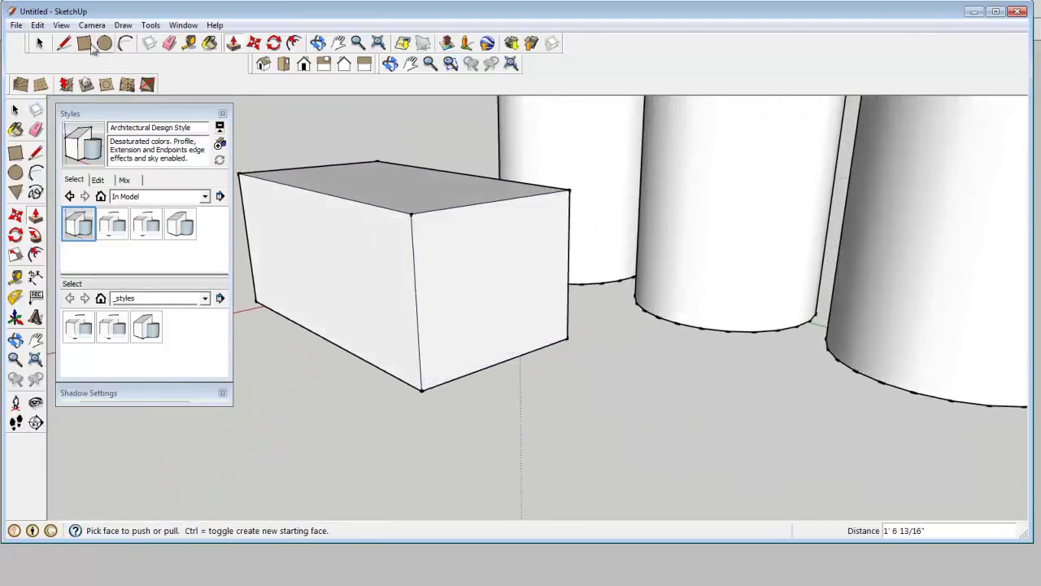
# Step: Draw a strip across the box's front face and pull it out into a thin slab
pyautogui.press('r')
pyautogui.click(425, 273)
pyautogui.click(572, 258)
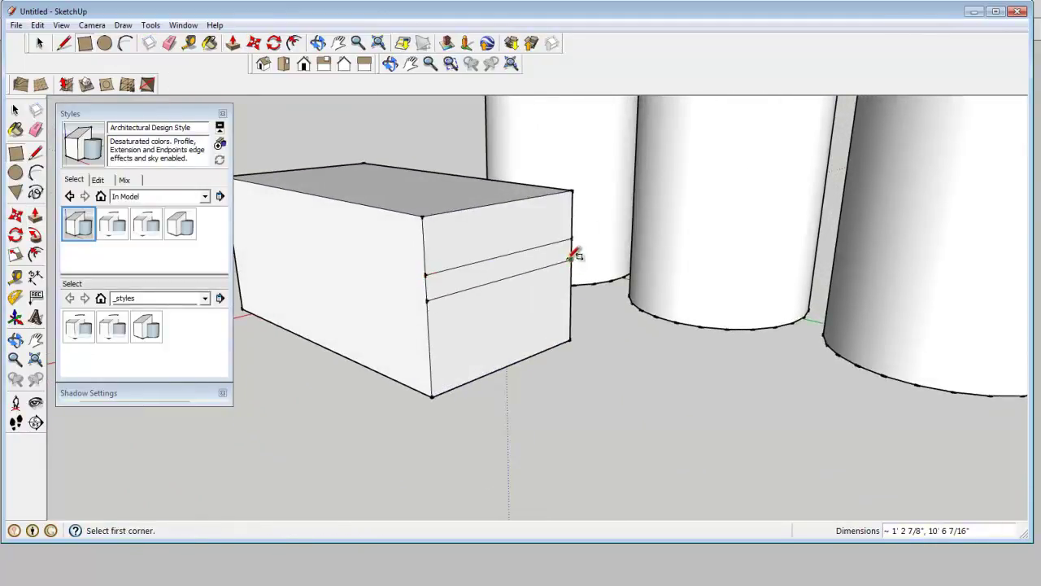
pyautogui.press('p')
pyautogui.click(530, 271)
pyautogui.click(623, 288)
pyautogui.moveTo(624, 288); pyautogui.dragTo(611, 418, button='middle')
pyautogui.click(551, 274)
pyautogui.click(546, 279)
pyautogui.scroll(-5, 631, 399)
pyautogui.scroll(3, 611, 418)
# Step: Orbit to a higher angled view and apply the composing_16:9stretch style from the Styles panel
pyautogui.press('space')
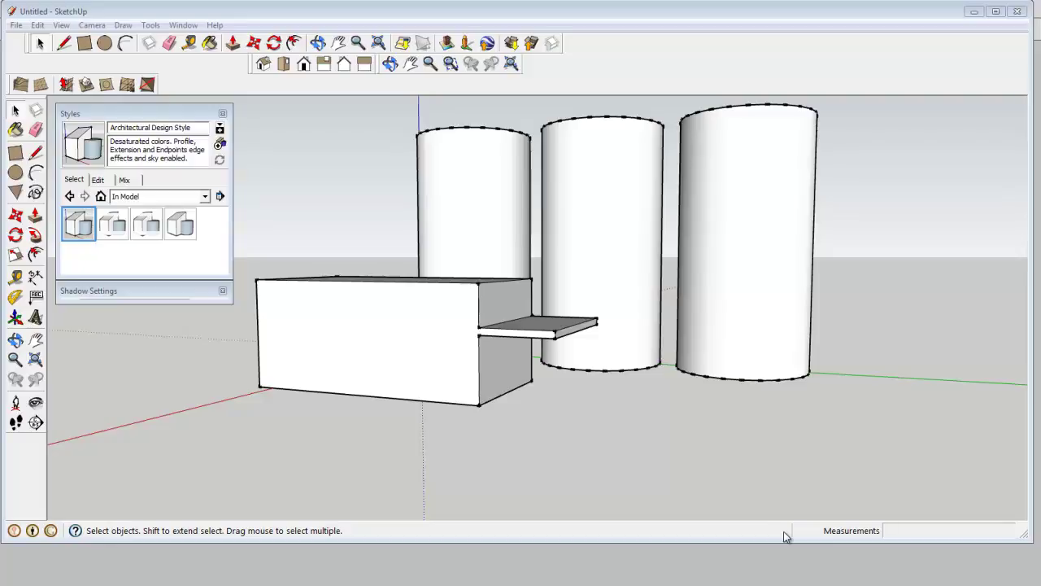
pyautogui.moveTo(765, 439); pyautogui.dragTo(726, 437, button='middle')
pyautogui.moveTo(624, 462); pyautogui.dragTo(649, 443, button='middle')
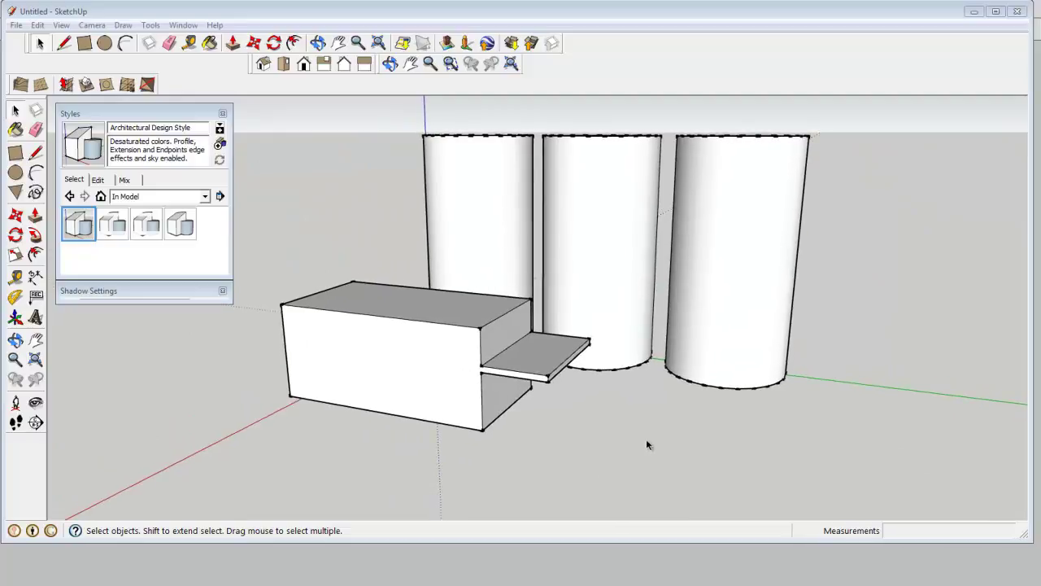
pyautogui.click(114, 225)
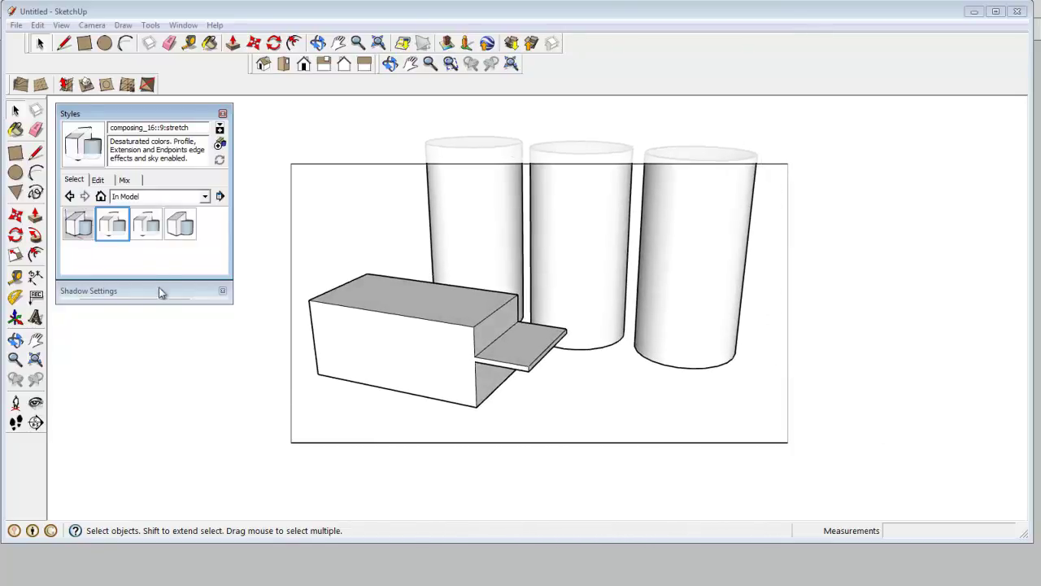
# Step: Turn on shadows and set them to 08:34 AM on 9/10
pyautogui.click(68, 306)
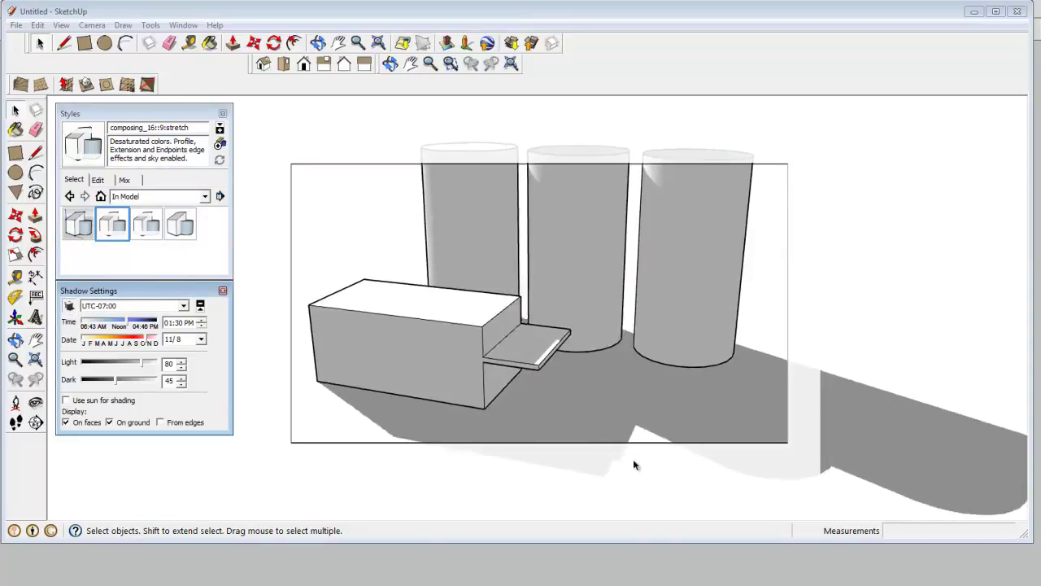
pyautogui.moveTo(632, 461); pyautogui.dragTo(612, 442, button='middle')
pyautogui.moveTo(126, 320)
pyautogui.mouseDown()
pyautogui.moveTo(91, 324)
pyautogui.moveTo(133, 339)
pyautogui.mouseUp()
pyautogui.moveTo(480, 443)
pyautogui.mouseDown(button='middle')
pyautogui.moveTo(739, 367)
pyautogui.moveTo(734, 385)
pyautogui.mouseUp(button='middle')
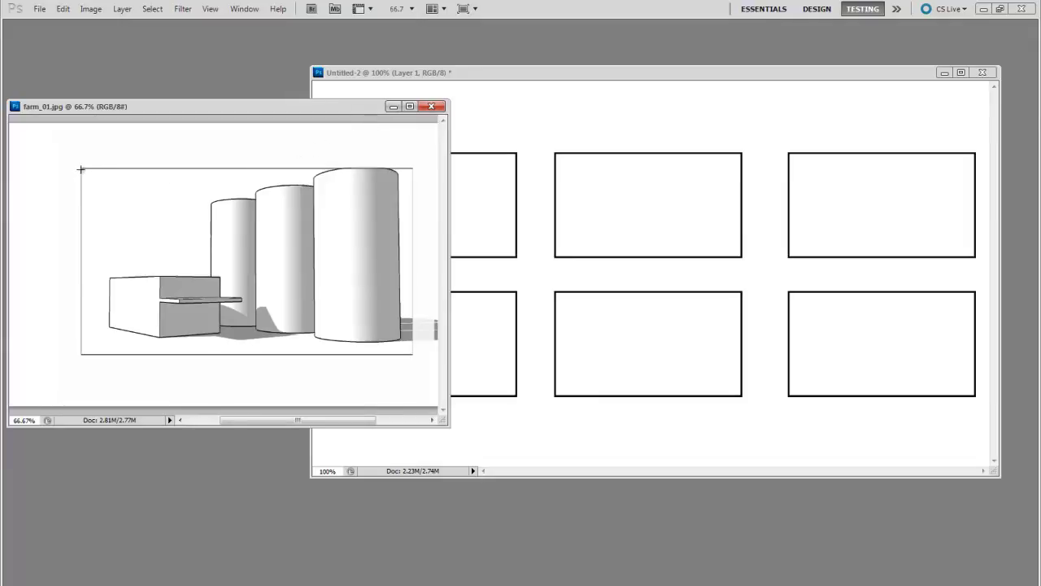
# Step: Copy the farm_01.jpg render and paste it onto a new Layer 2 below Layer 1 in Untitled-2
pyautogui.moveTo(408, 345); pyautogui.dragTo(412, 355)
pyautogui.click(552, 86)
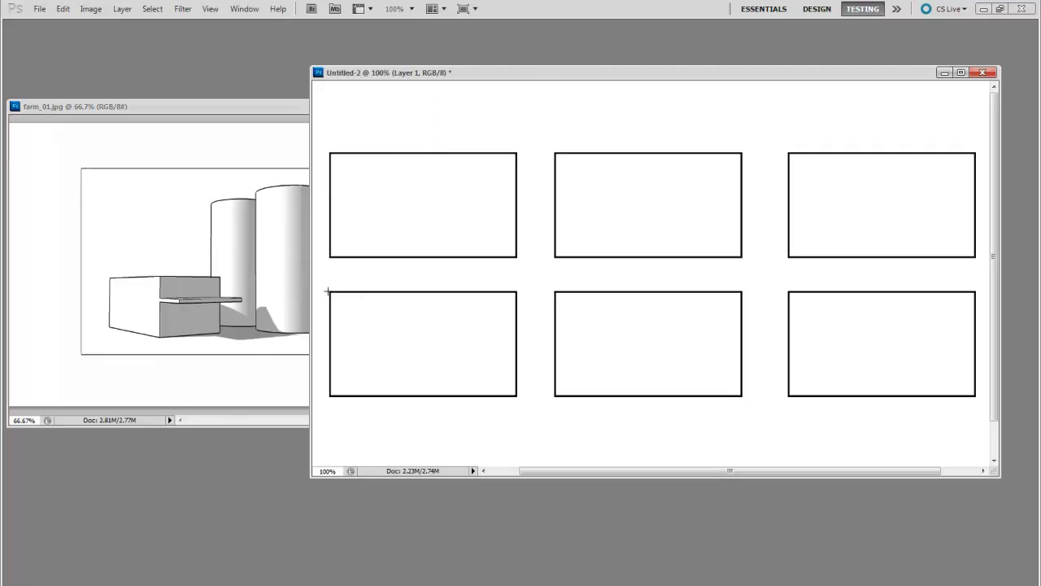
pyautogui.press('Tab')
pyautogui.click(145, 419)
pyautogui.moveTo(118, 242); pyautogui.dragTo(119, 274)
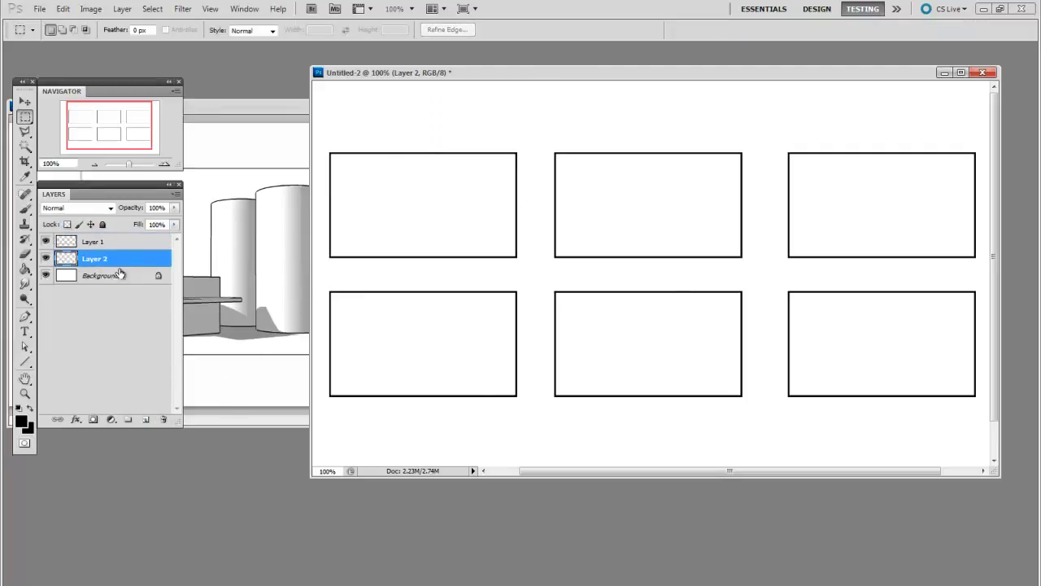
pyautogui.hotkey('ctrl', 'v')
# Step: Scale the pasted render to about 40% and fit it into the top-left frame
pyautogui.hotkey('ctrl', 't')
pyautogui.moveTo(895, 400); pyautogui.dragTo(570, 241)
pyautogui.moveTo(564, 192); pyautogui.dragTo(528, 259)
pyautogui.moveTo(440, 211); pyautogui.dragTo(439, 217)
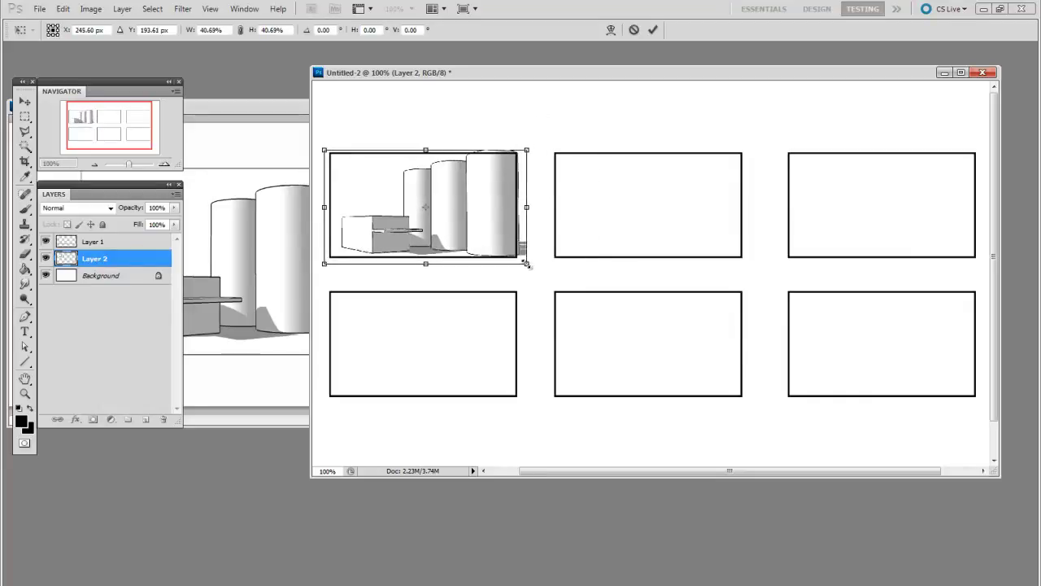
pyautogui.press('Return')
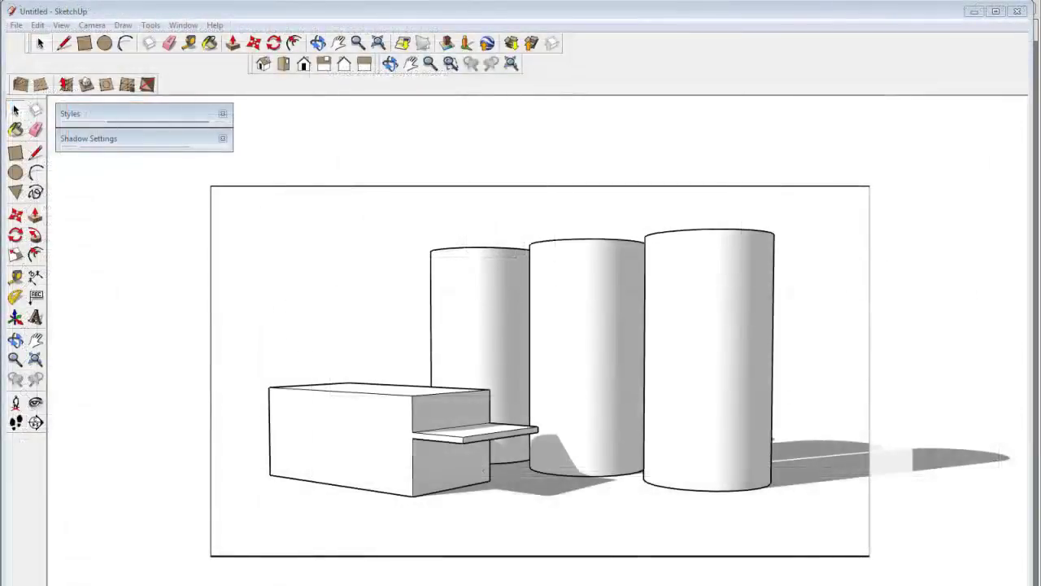
# Step: Set the shadow date to 9/7 and the time to 03:31 PM
pyautogui.click(170, 139)
pyautogui.moveTo(129, 195); pyautogui.dragTo(142, 163)
pyautogui.moveTo(651, 391); pyautogui.dragTo(642, 512, button='middle')
# Step: Widen the camera's field of view, shift shadows to 12:25 PM and zoom in closer
pyautogui.click(92, 26)
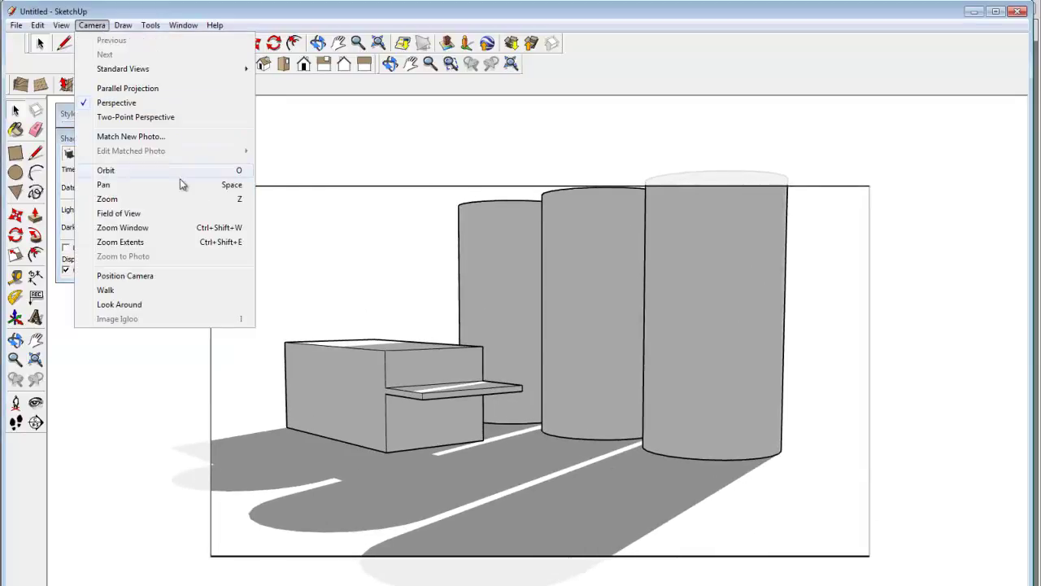
pyautogui.click(193, 212)
pyautogui.moveTo(688, 395); pyautogui.dragTo(705, 480)
pyautogui.moveTo(688, 264); pyautogui.dragTo(512, 355)
pyautogui.moveTo(135, 176); pyautogui.dragTo(123, 171)
pyautogui.scroll(5, 623, 464)
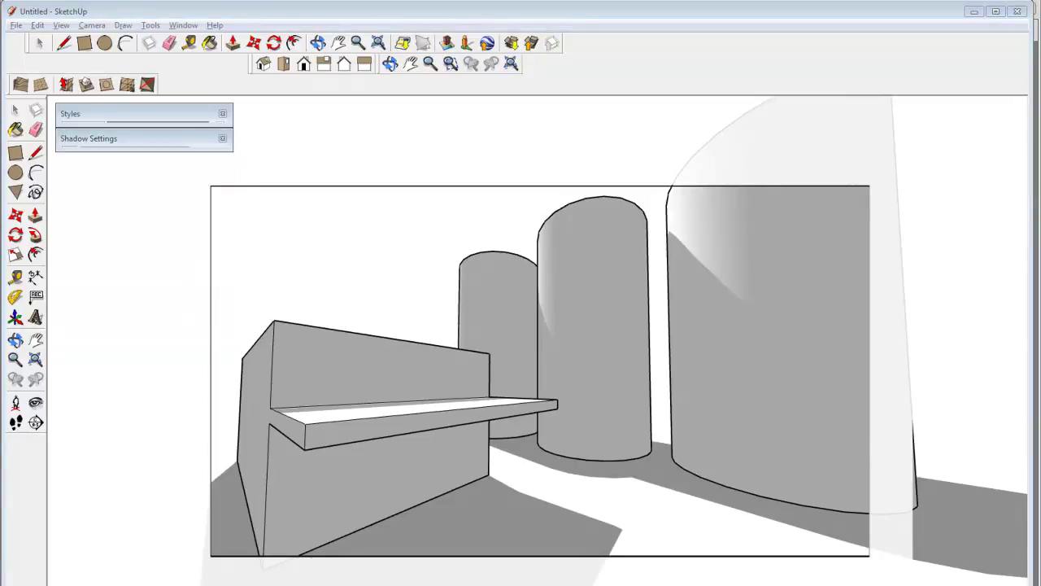
# Step: Pull the camera back to a distant, elevated overview of the silos and box
pyautogui.press('F8')
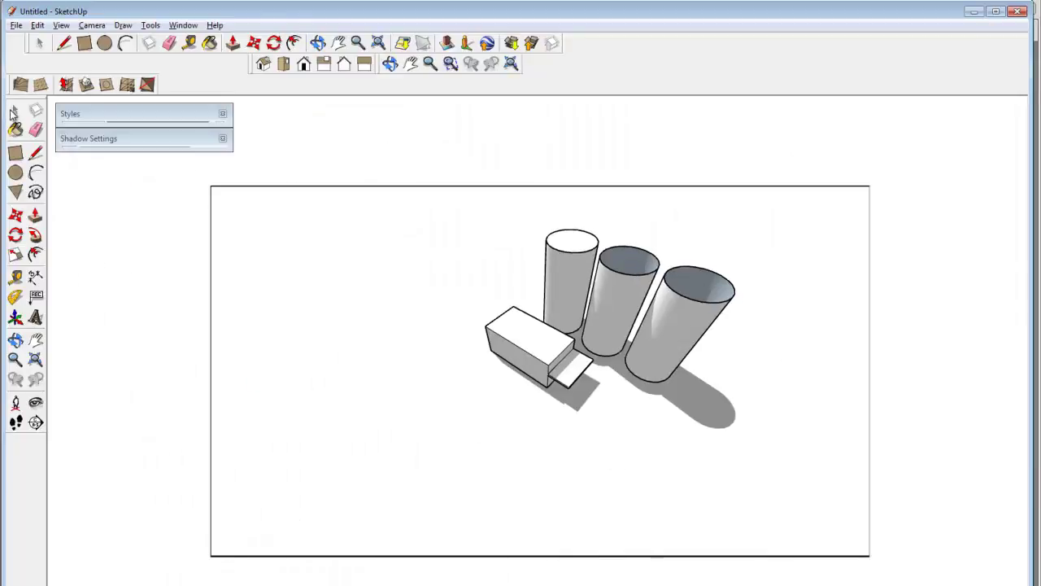
# Step: Activate the Select tool to start repositioning the camera between a silo and the box
pyautogui.click(13, 112)
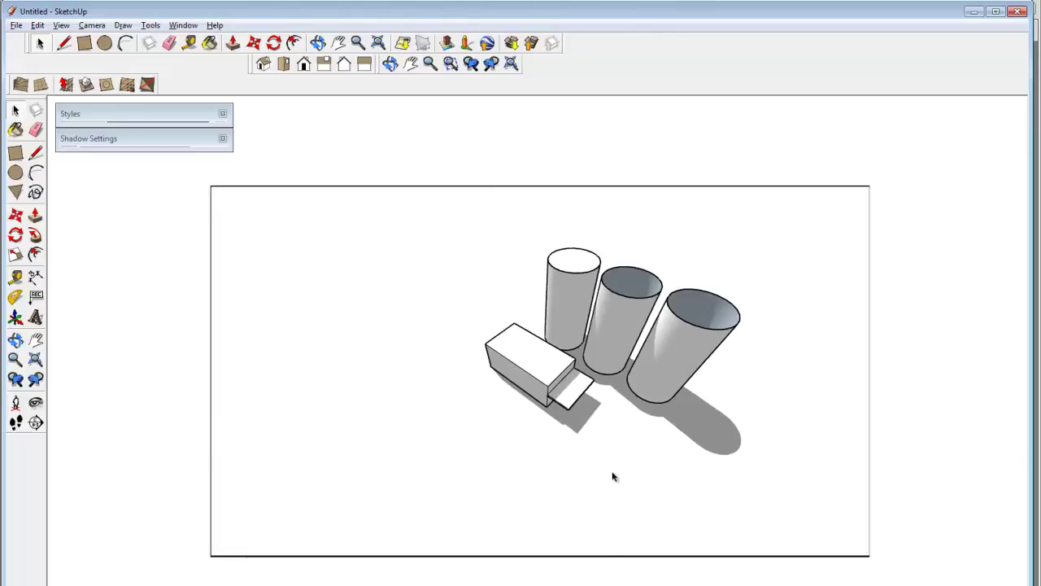